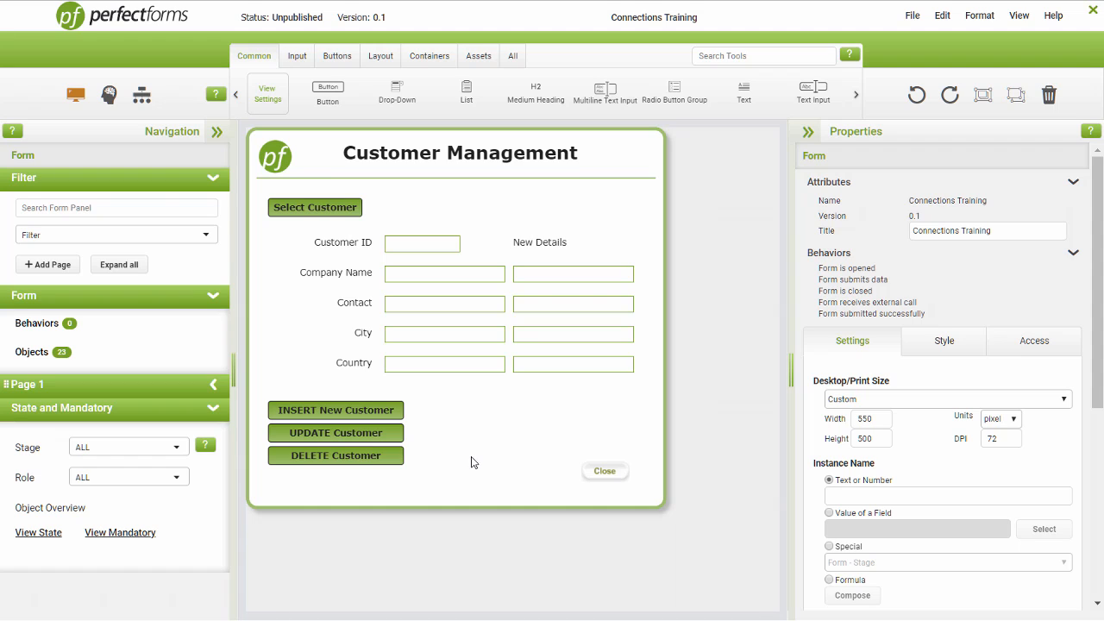
Add a Connect command linked after Check Mandatory in the DELETE Customer button's "Button is pressed" behavior.
{"action": "left_click", "coordinate": [345, 457]}
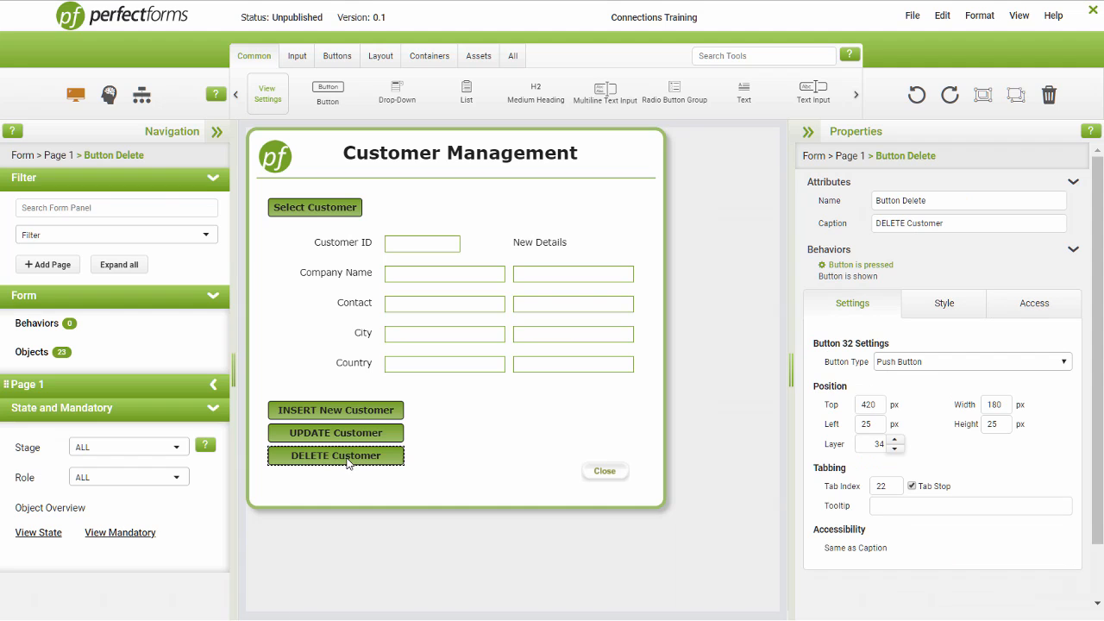
{"action": "left_click", "coordinate": [838, 267]}
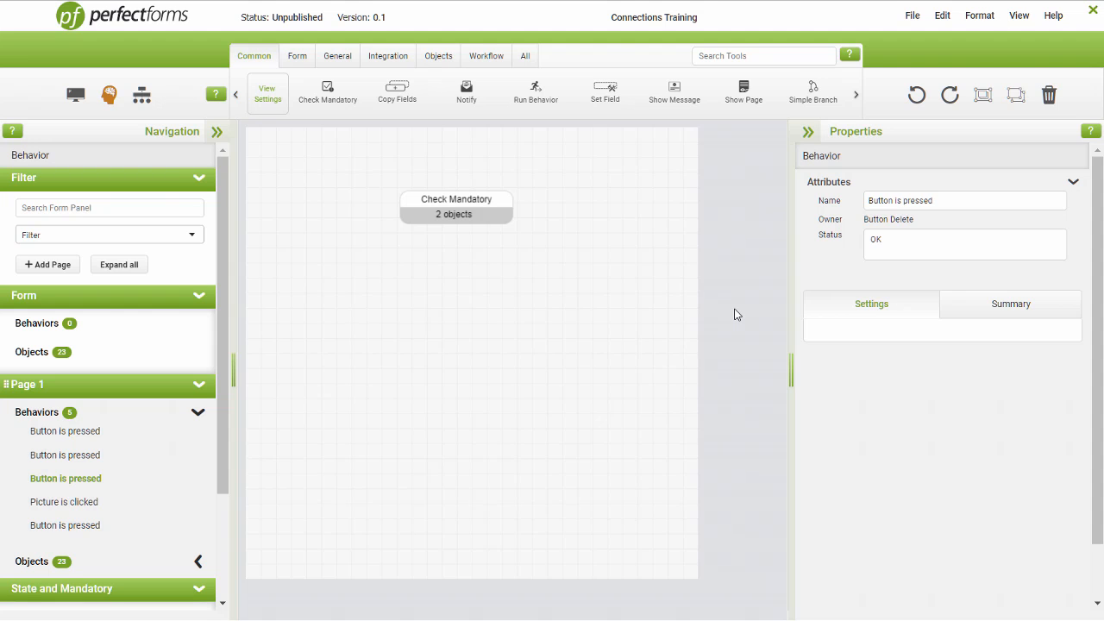
{"action": "left_click", "coordinate": [396, 58]}
{"action": "left_click_drag", "start_coordinate": [278, 91], "coordinate": [463, 333]}
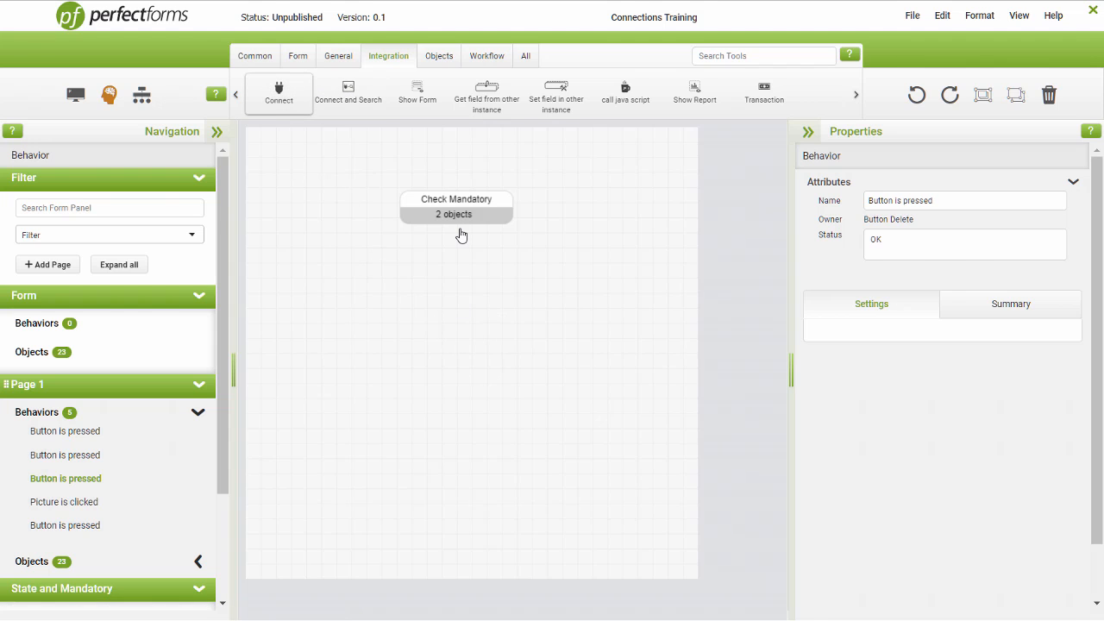
{"action": "mouse_move", "coordinate": [458, 226]}
{"action": "left_mouse_down"}
{"action": "mouse_move", "coordinate": [454, 305]}
{"action": "mouse_move", "coordinate": [480, 345]}
{"action": "mouse_move", "coordinate": [475, 330]}
{"action": "left_mouse_up"}
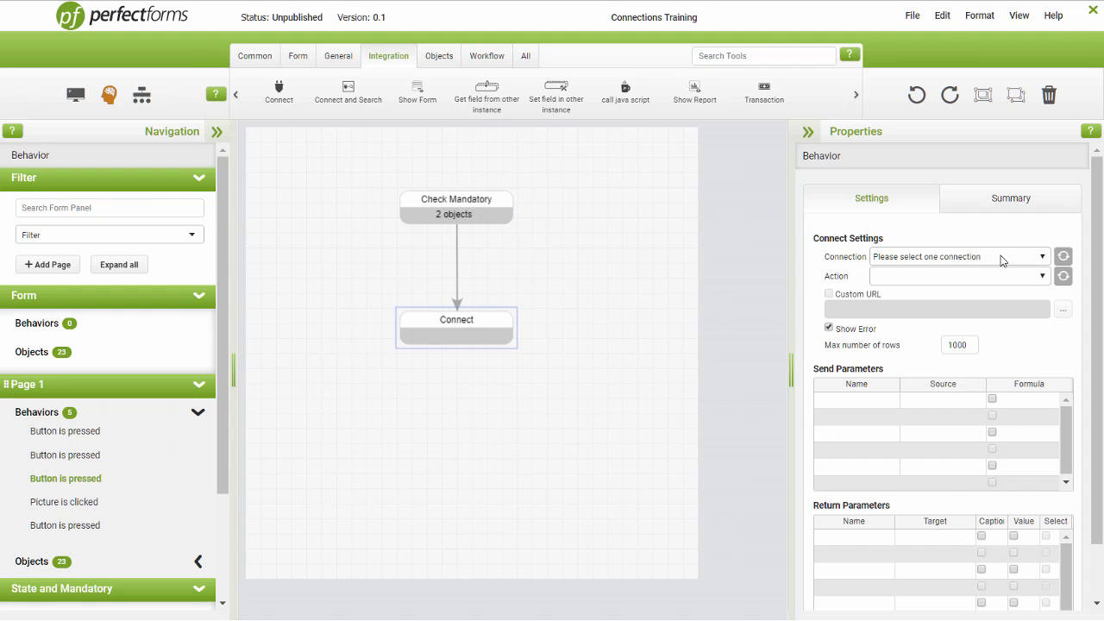
Set the Connect command to the PF Demo connection with the DELETE Customers action.
{"action": "left_click", "coordinate": [1045, 258]}
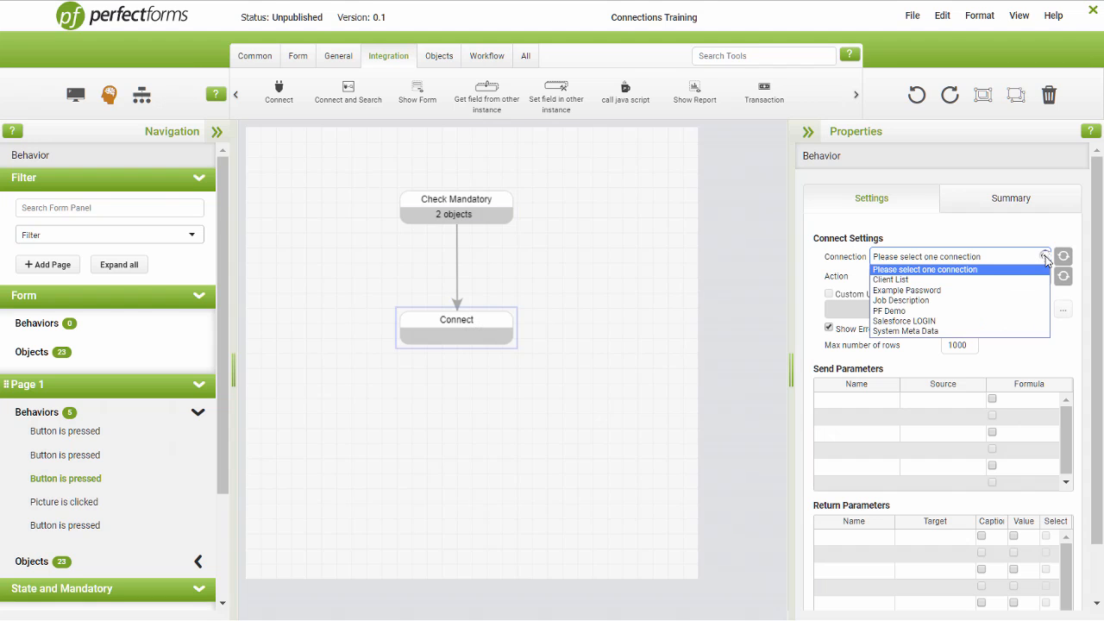
{"action": "left_click", "coordinate": [904, 312]}
{"action": "left_click", "coordinate": [1042, 276]}
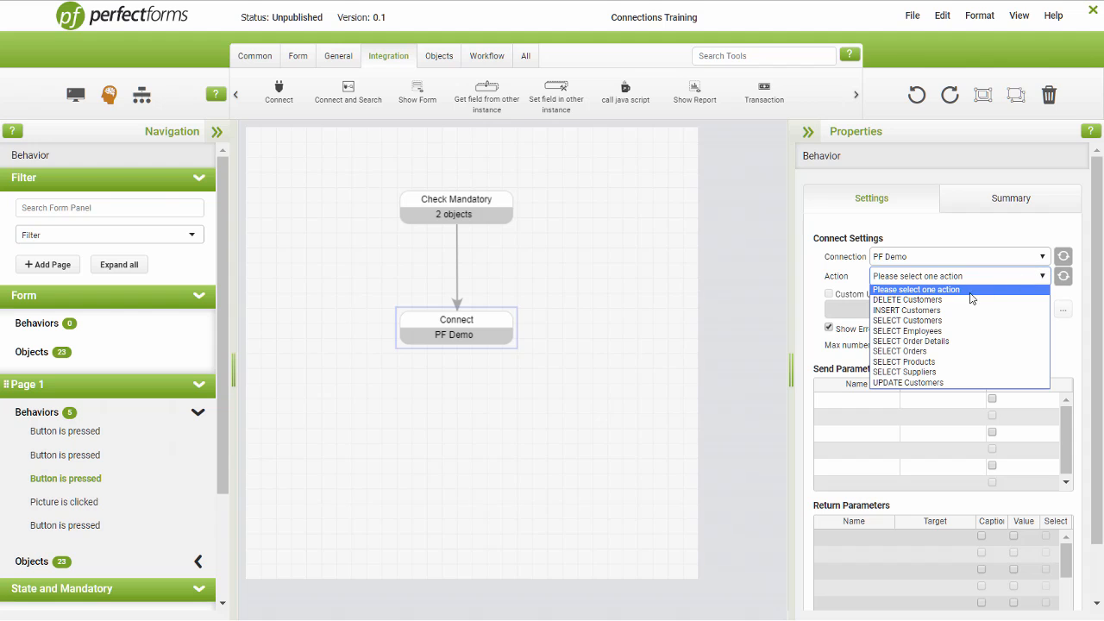
{"action": "left_click", "coordinate": [972, 299]}
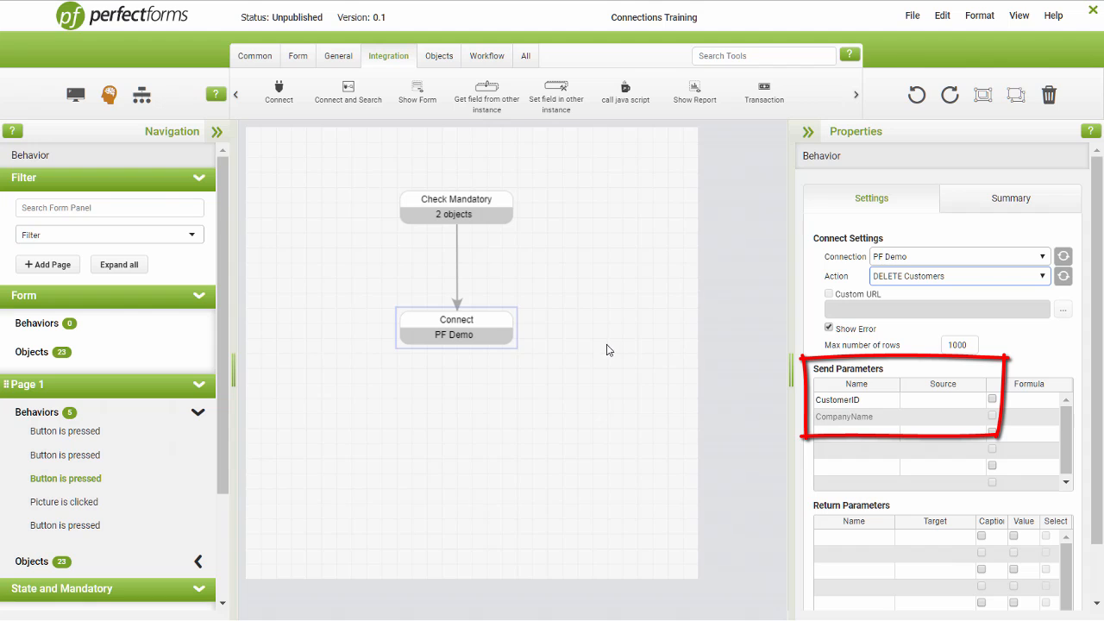
Map the CustomerID send parameter to the Customer ID field and CompanyName to the Company Name field.
{"action": "left_click", "coordinate": [941, 401]}
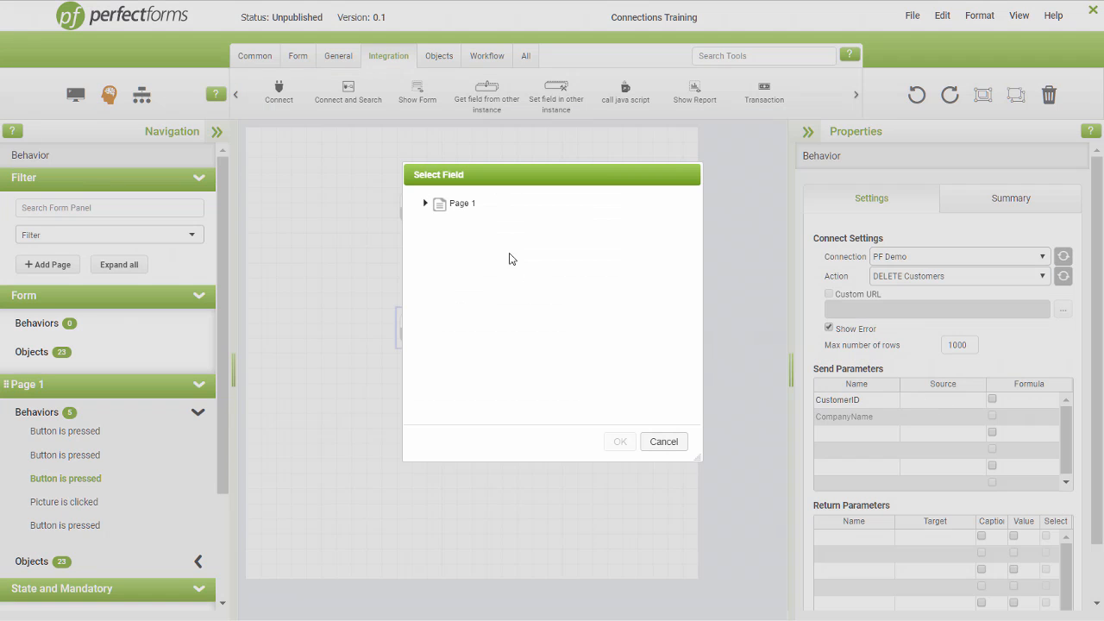
{"action": "left_click", "coordinate": [425, 202]}
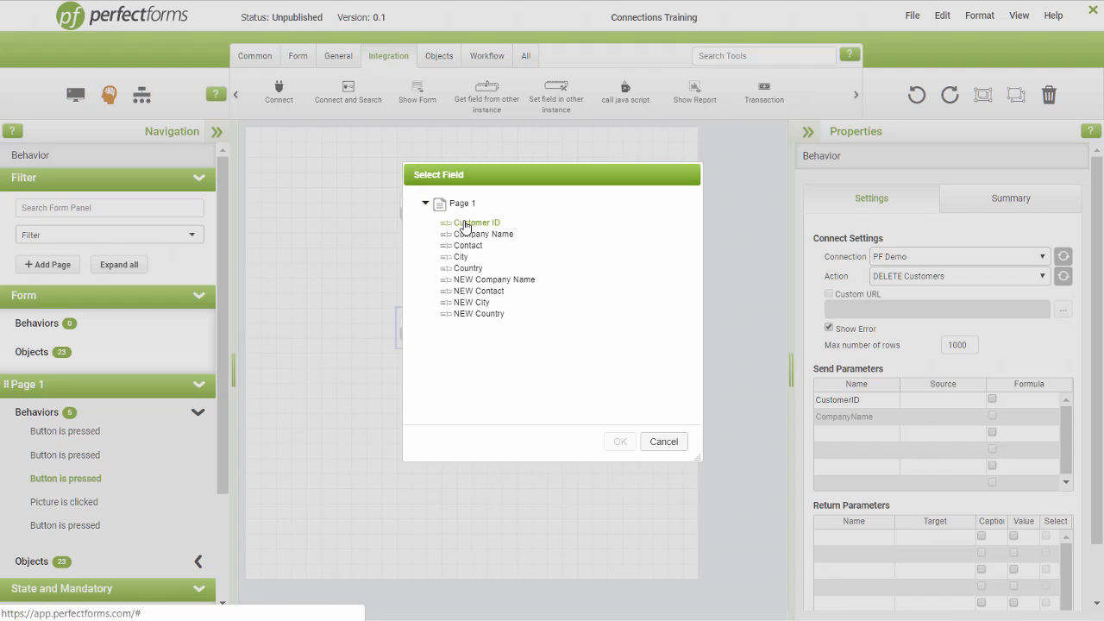
{"action": "left_click", "coordinate": [465, 224]}
{"action": "left_click", "coordinate": [619, 441]}
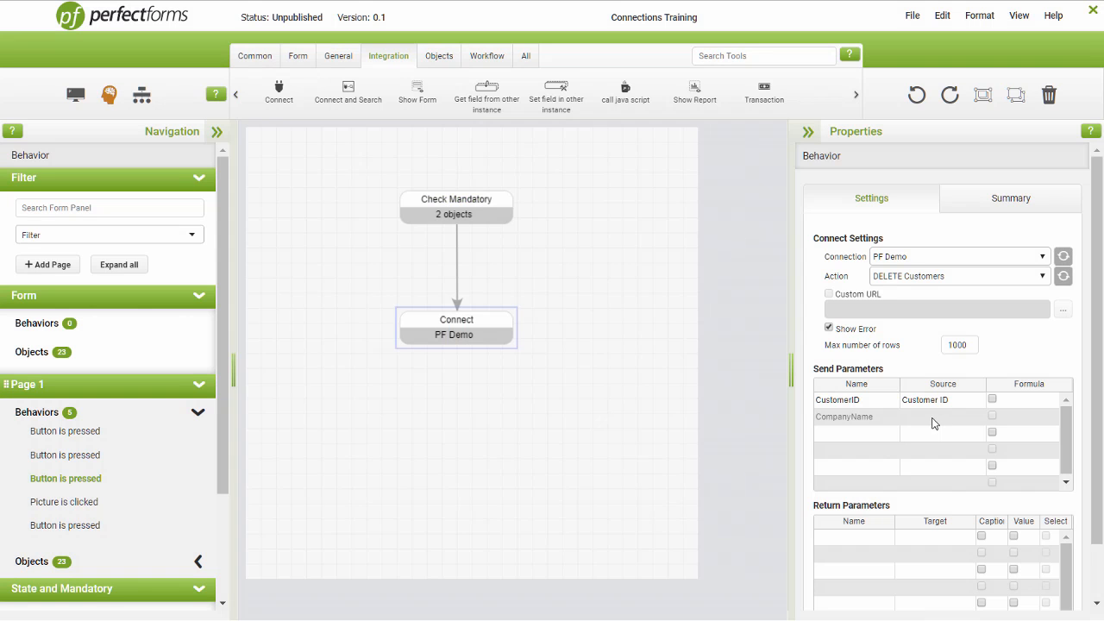
{"action": "left_click", "coordinate": [935, 420]}
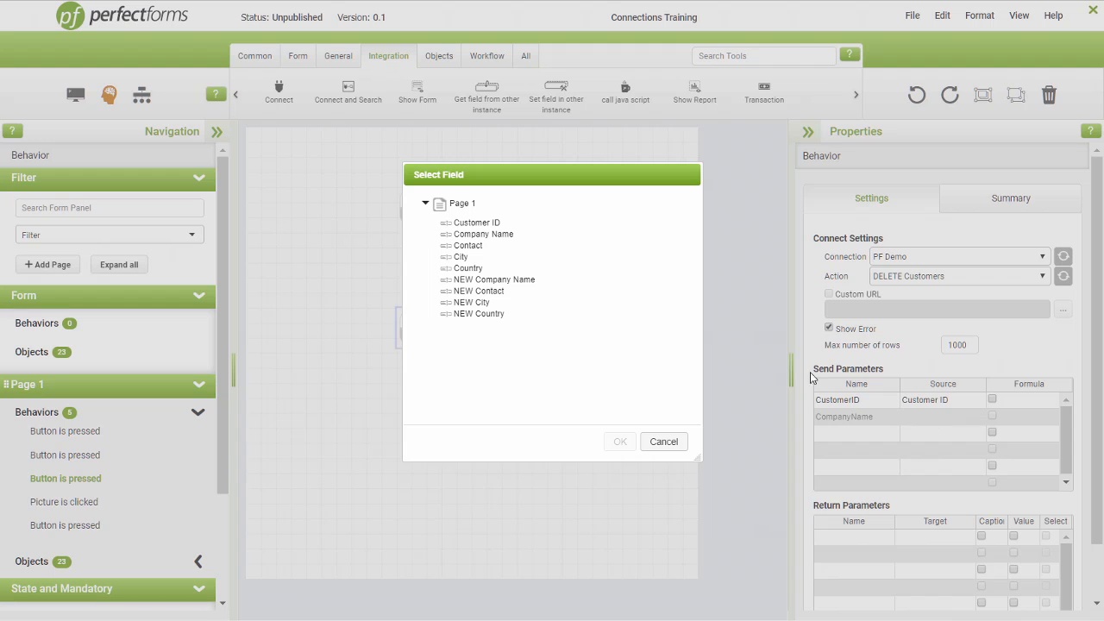
{"action": "left_click", "coordinate": [487, 235]}
{"action": "left_click", "coordinate": [620, 442]}
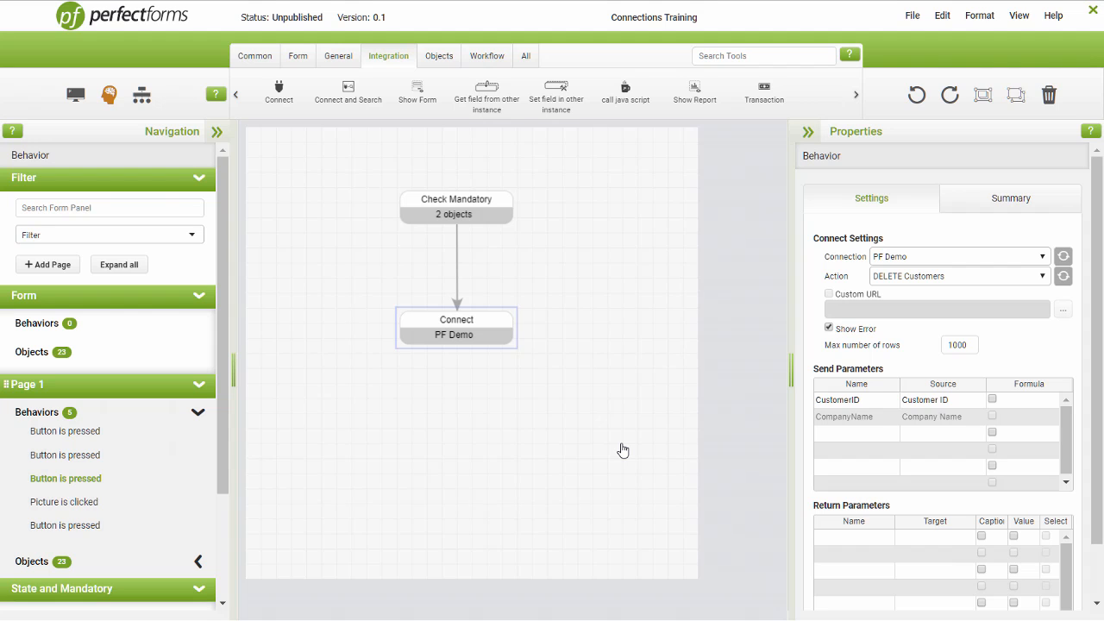
Run the form for testing and fill in a customer ID and the company name Bob's Boats.
{"action": "left_click", "coordinate": [908, 17]}
{"action": "left_click", "coordinate": [833, 92]}
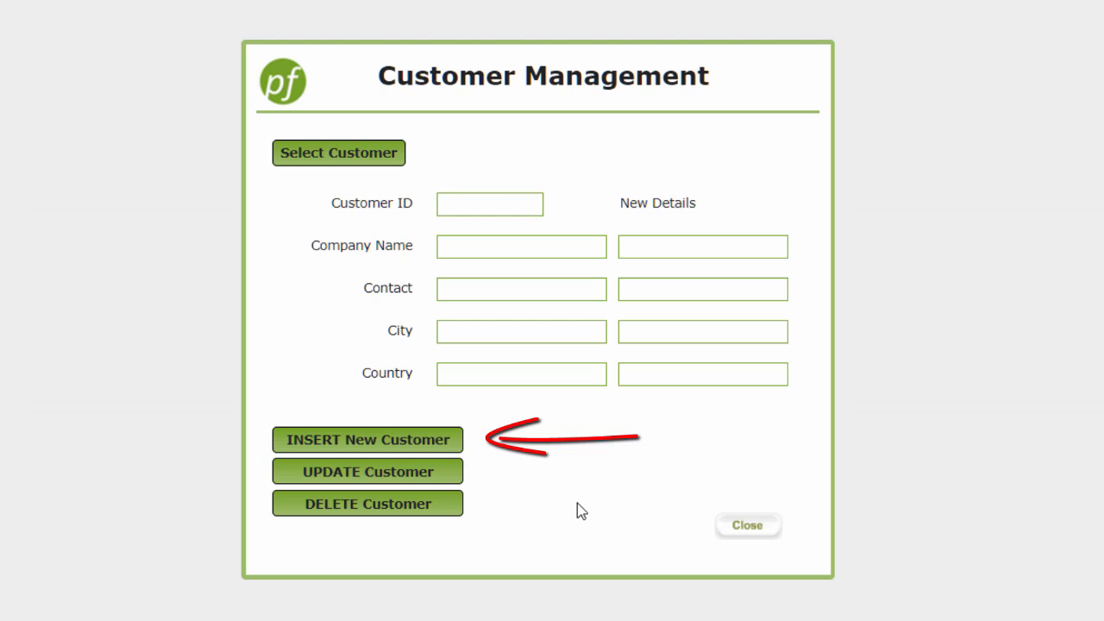
{"action": "left_click", "coordinate": [482, 209]}
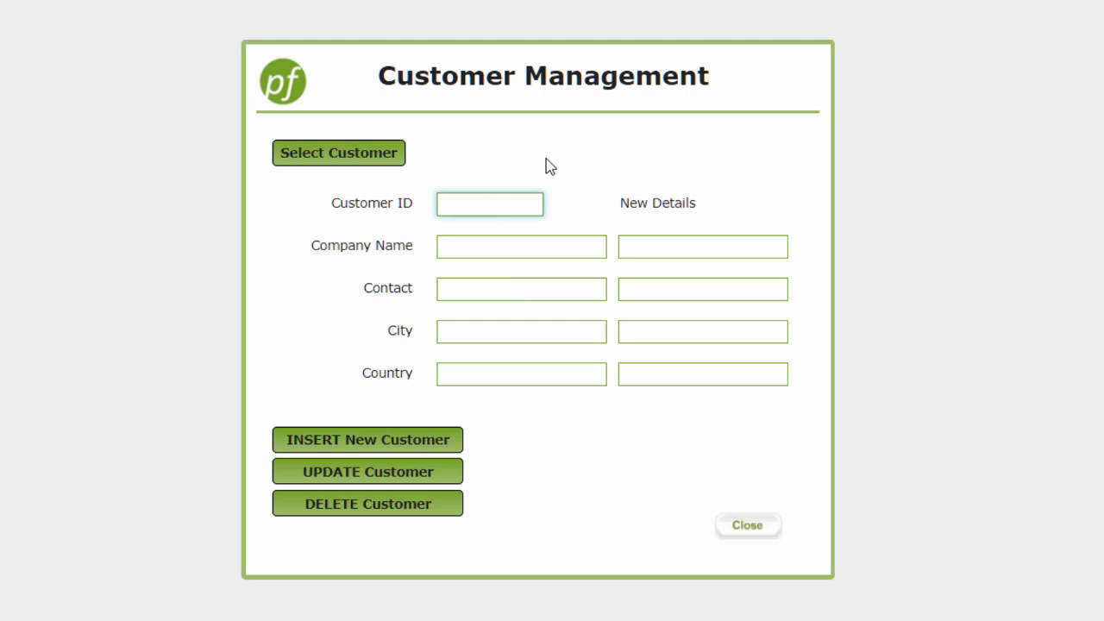
{"action": "type", "text": "ABC11"}
{"action": "key", "text": "Tab"}
{"action": "type", "text": "B"}
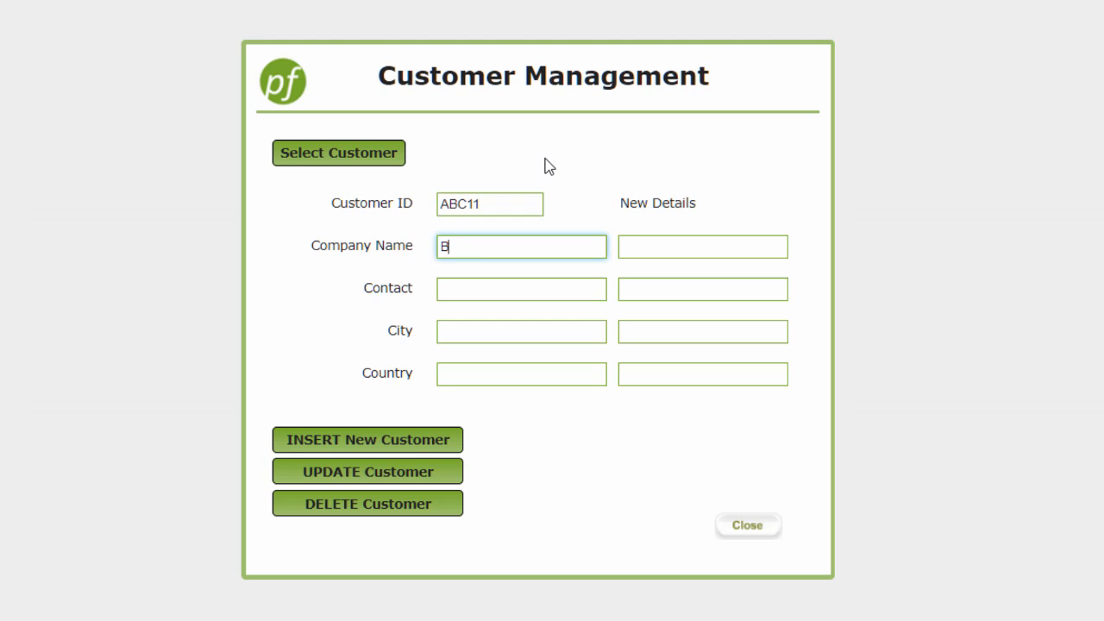
{"action": "type", "text": "ob's Boats"}
Fill in the contact's name, city York and country UK, and insert the new customer.
{"action": "key", "text": "Tab"}
{"action": "type", "text": "Bob"}
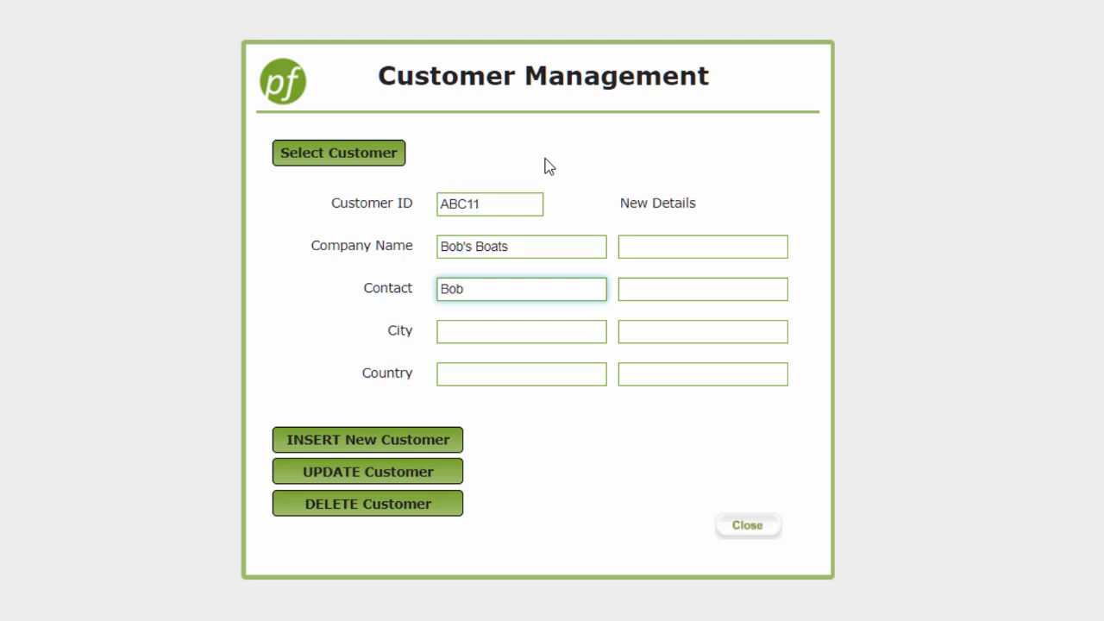
{"action": "key", "text": "Tab"}
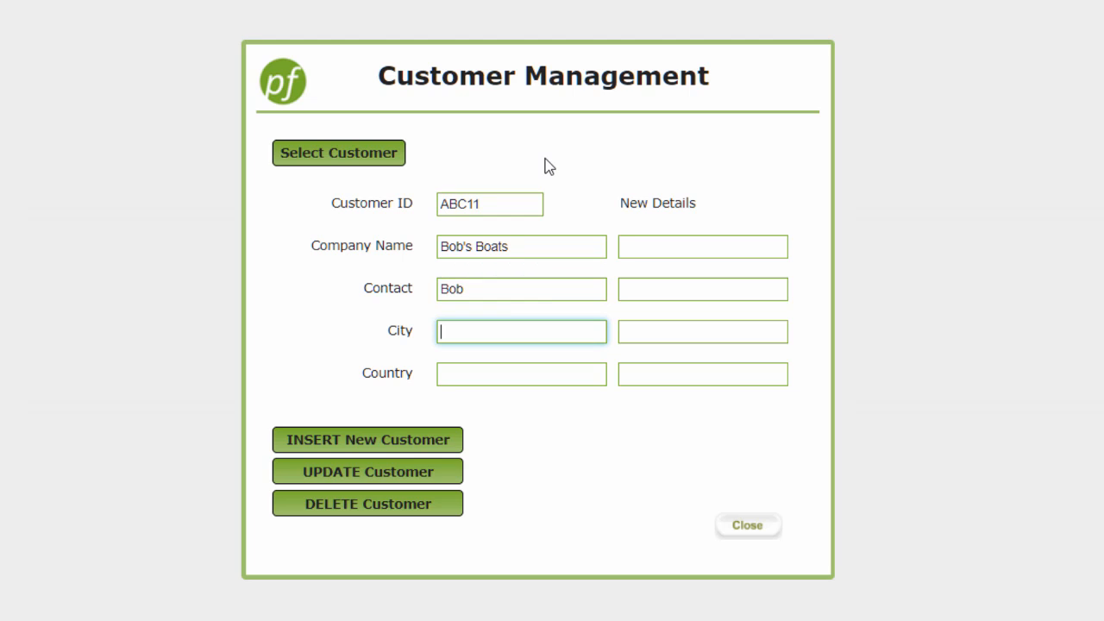
{"action": "type", "text": "York"}
{"action": "key", "text": "Tab"}
{"action": "type", "text": "UK"}
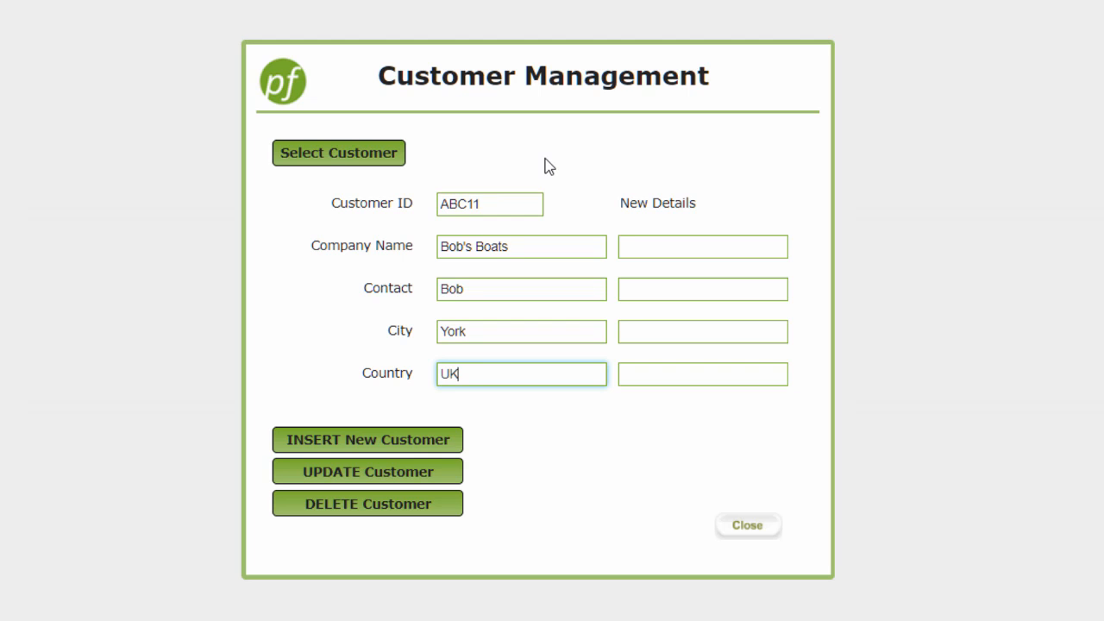
{"action": "key", "text": "Tab"}
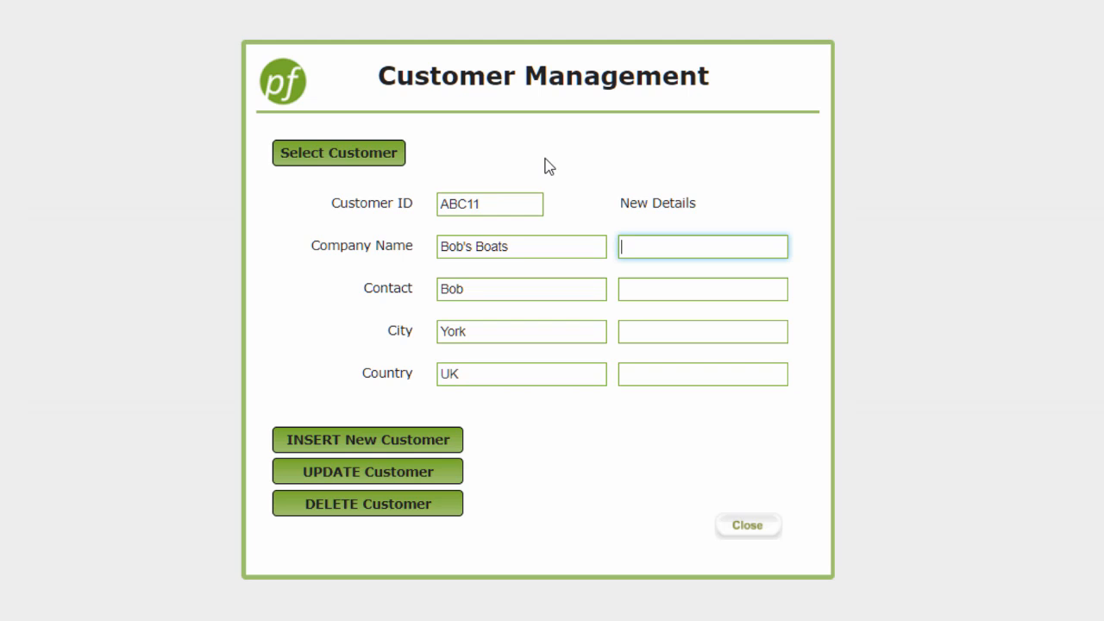
{"action": "left_click", "coordinate": [369, 444]}
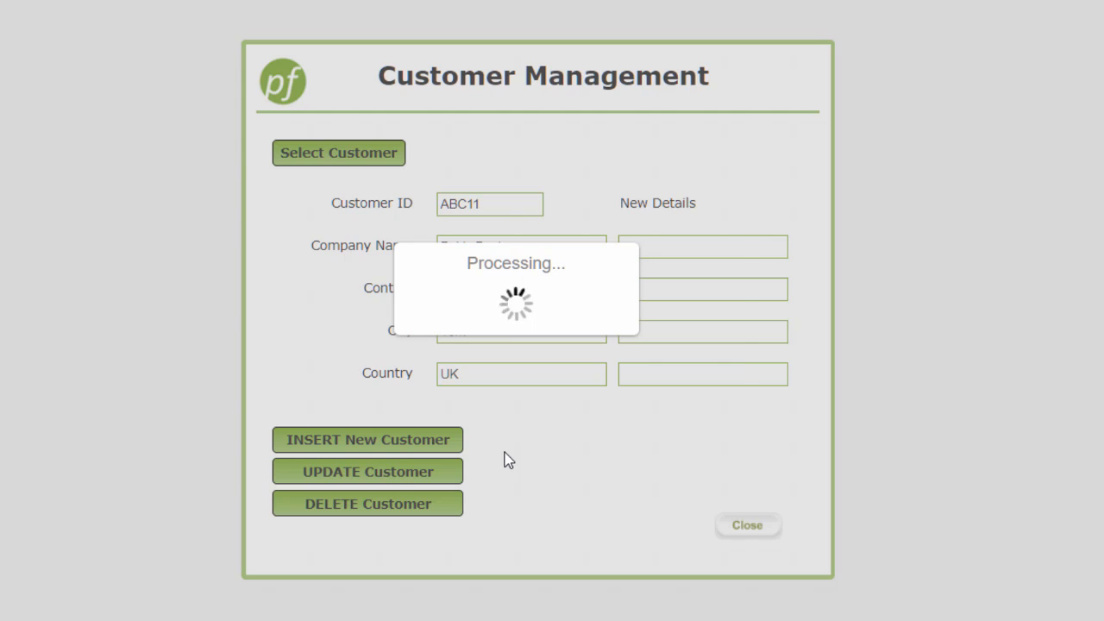
{"action": "left_click", "coordinate": [521, 345]}
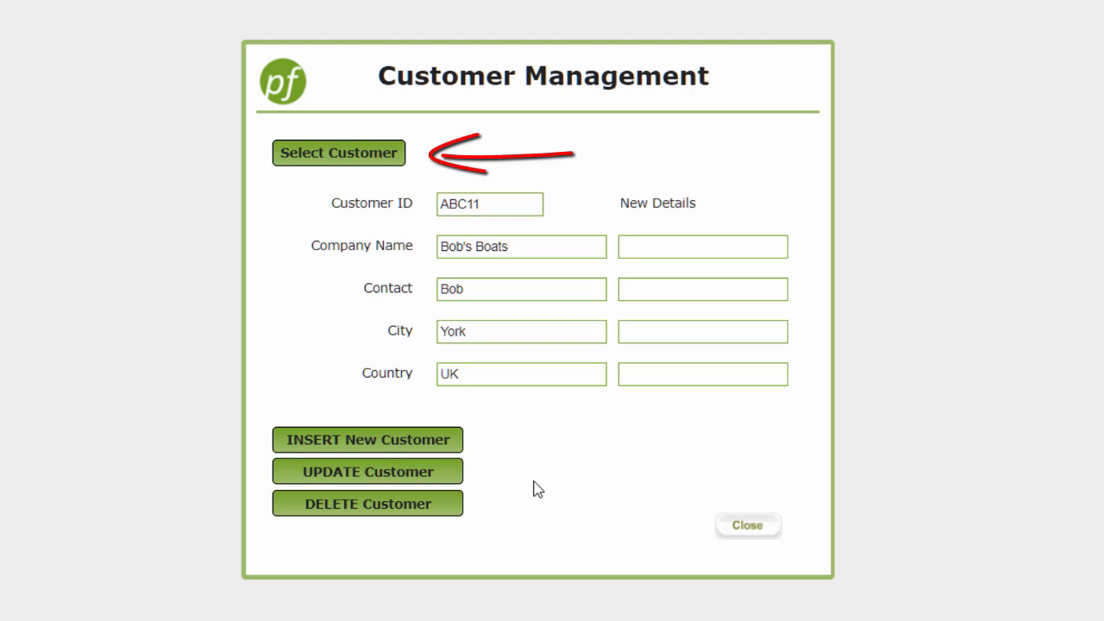
Search the customer list and load the Bob's Boats record into the form.
{"action": "left_click", "coordinate": [341, 156]}
{"action": "left_click", "coordinate": [263, 146]}
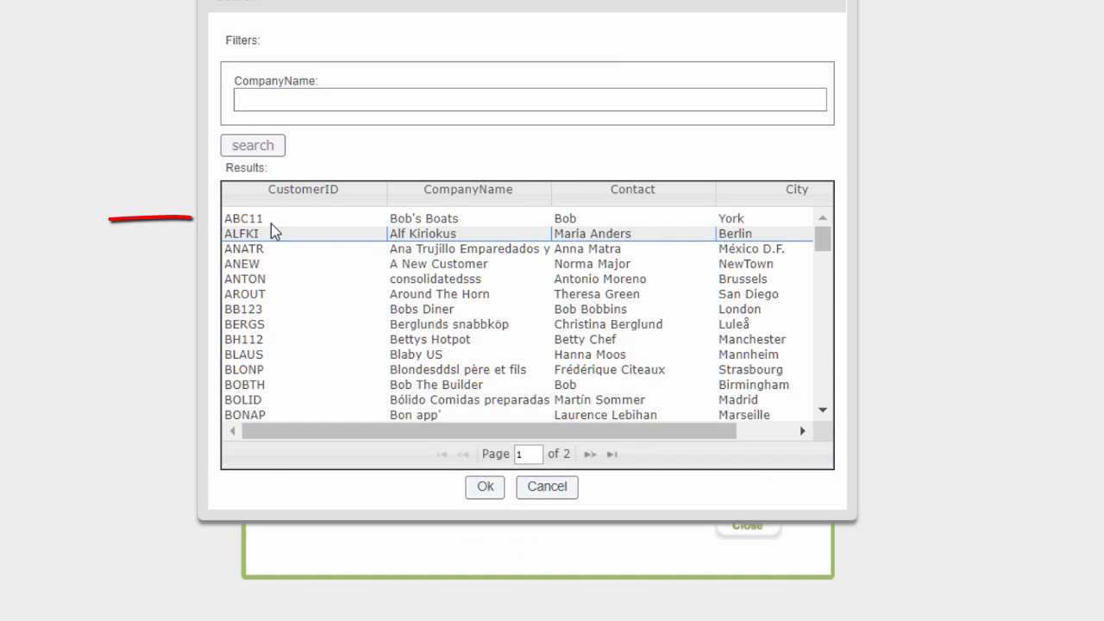
{"action": "left_click", "coordinate": [270, 224]}
{"action": "left_click", "coordinate": [484, 486]}
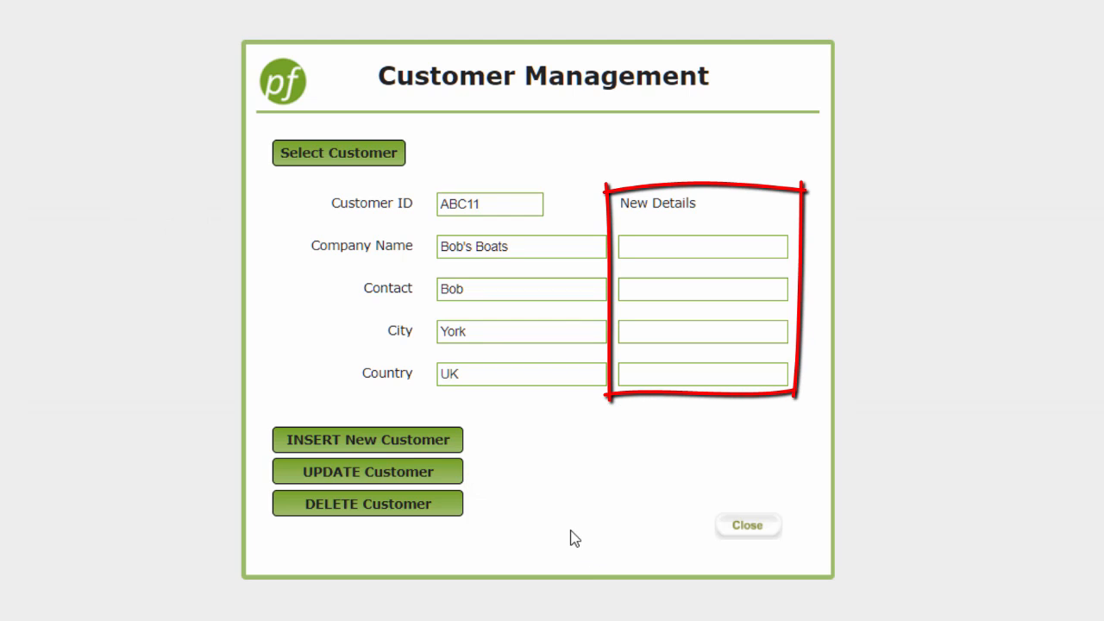
Enter new details with company Brian's Boats, the new contact's name, city New York and country USA, and update the customer.
{"action": "left_click", "coordinate": [667, 247]}
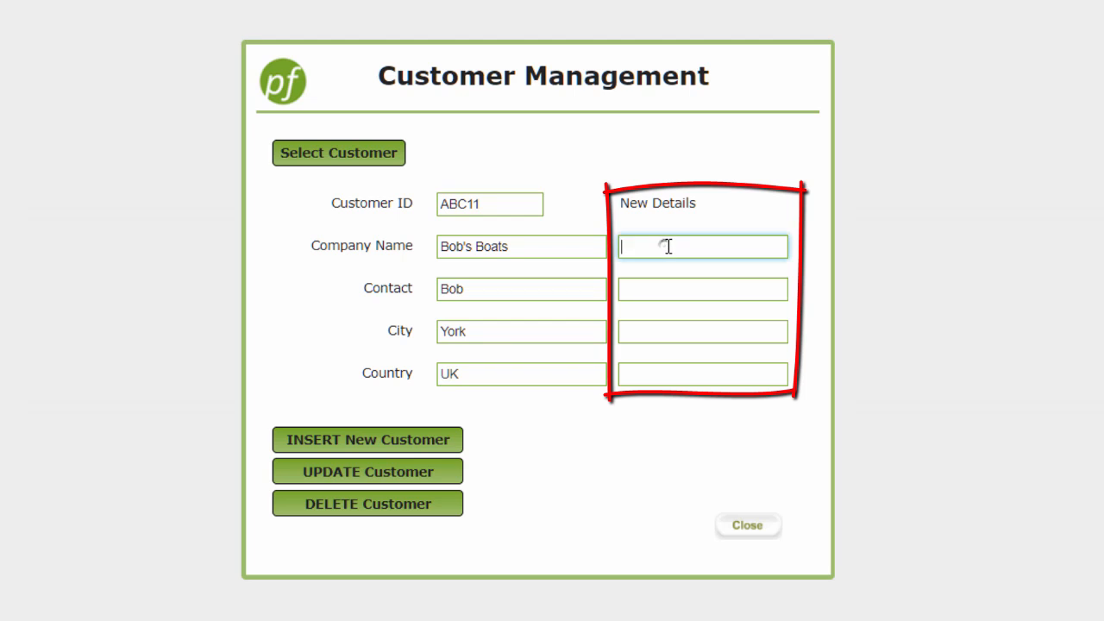
{"action": "type", "text": "Brian's"}
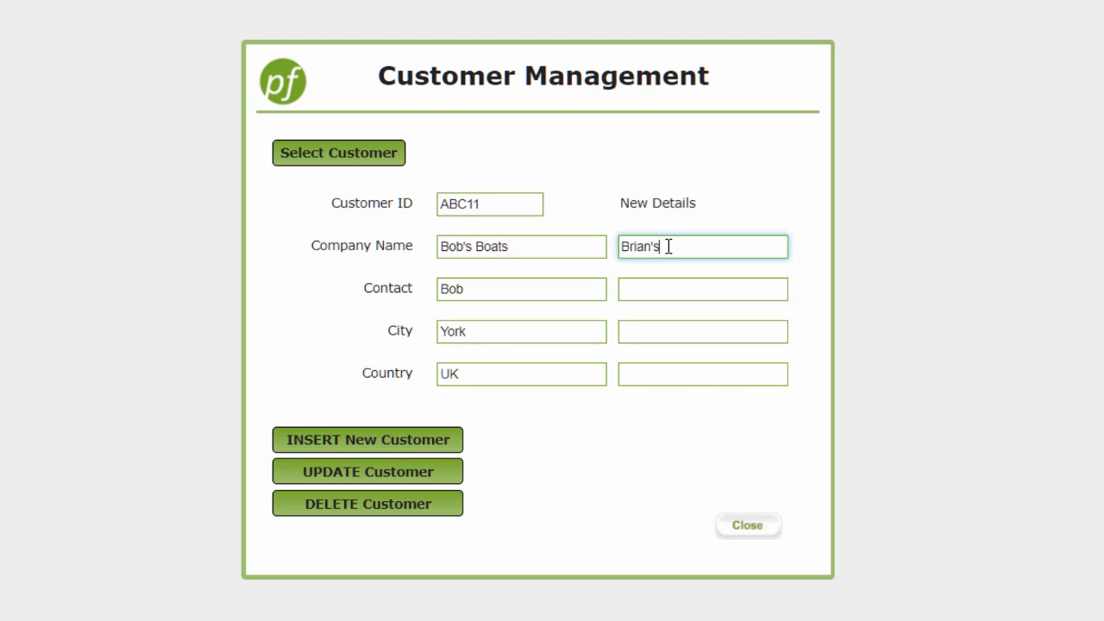
{"action": "type", "text": " Boats"}
{"action": "key", "text": "Tab"}
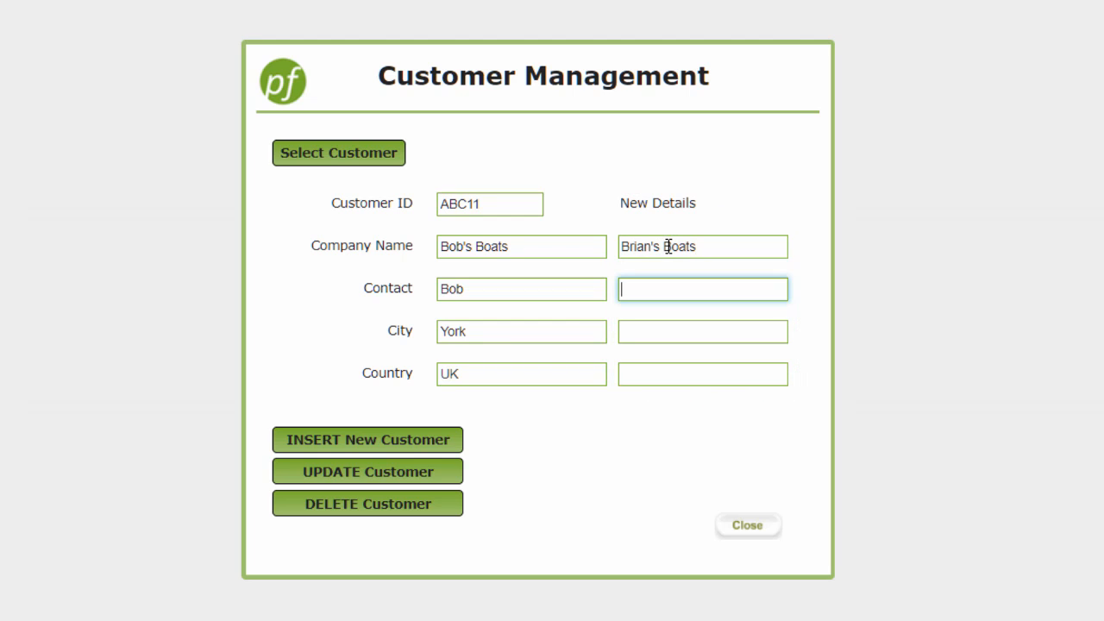
{"action": "type", "text": "Brian"}
{"action": "key", "text": "Tab"}
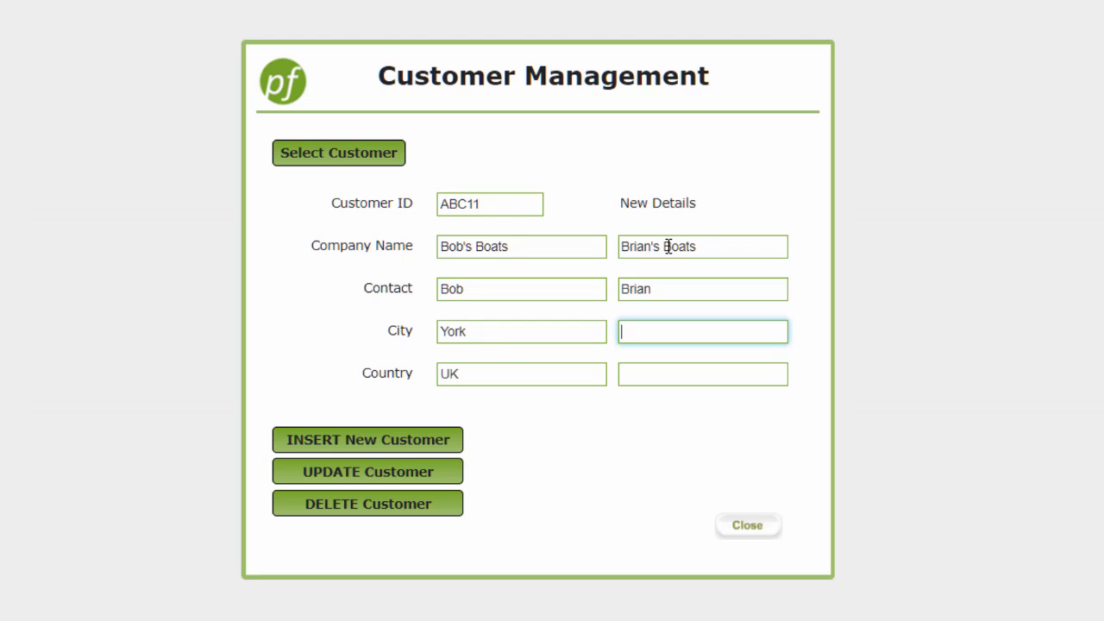
{"action": "type", "text": "New York"}
{"action": "key", "text": "Tab"}
{"action": "type", "text": "USA"}
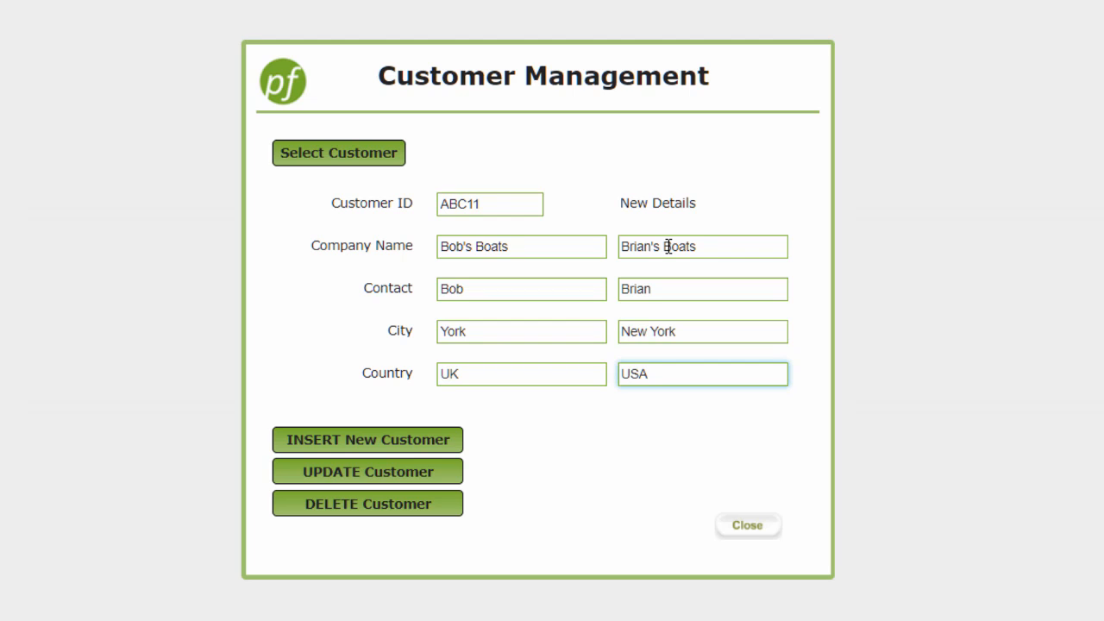
{"action": "key", "text": "Tab"}
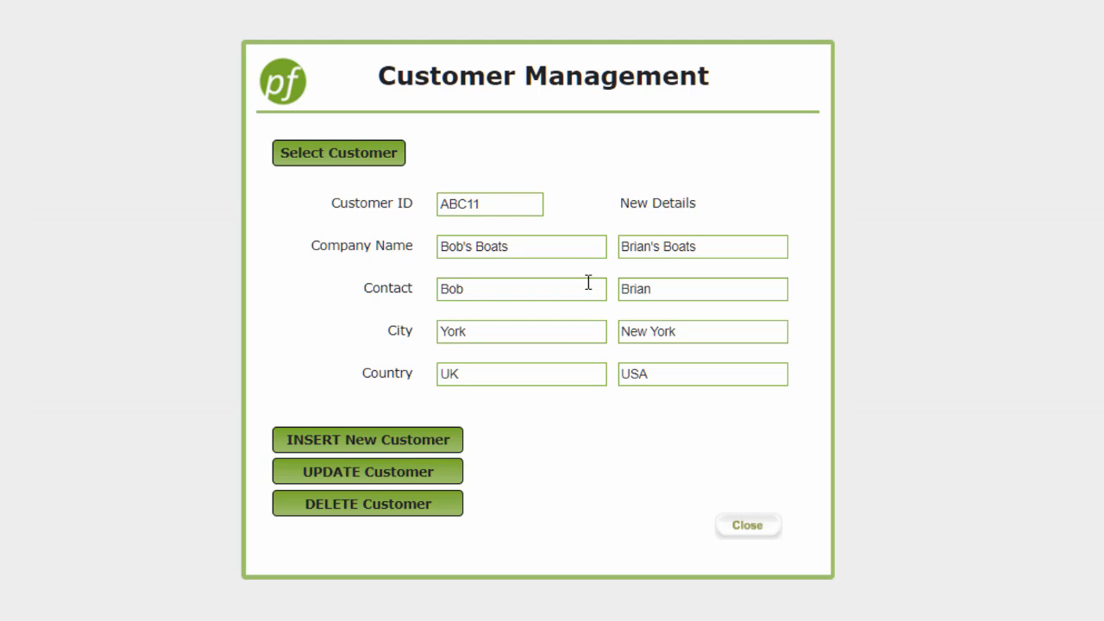
{"action": "left_click", "coordinate": [391, 473]}
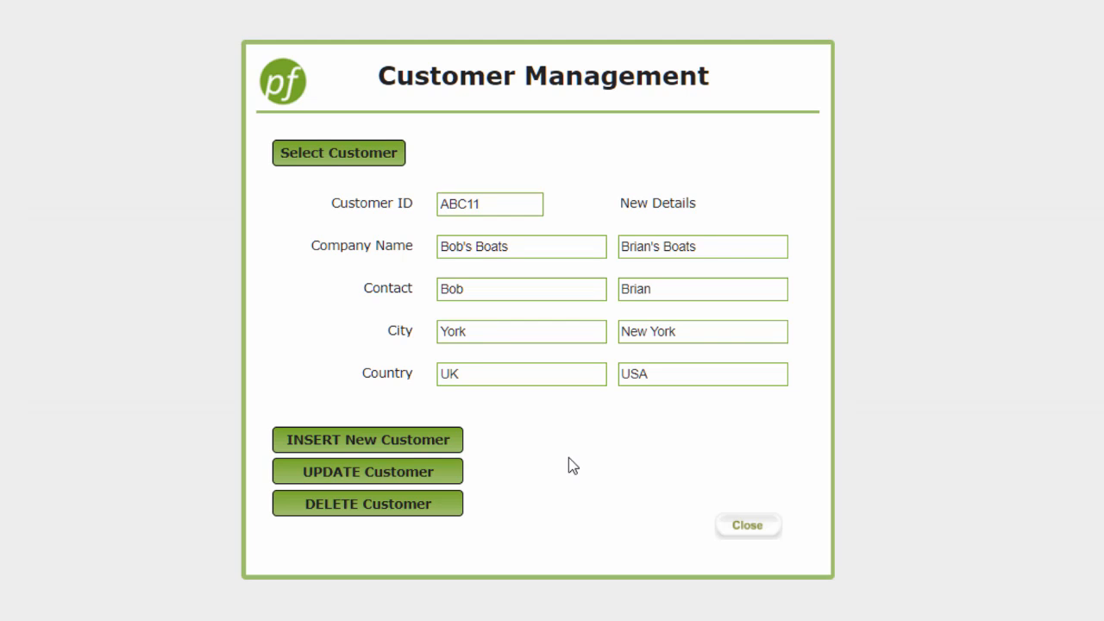
Search the customer list again and load the updated Brian's Boats record into the form.
{"action": "left_click", "coordinate": [338, 155]}
{"action": "left_click", "coordinate": [253, 156]}
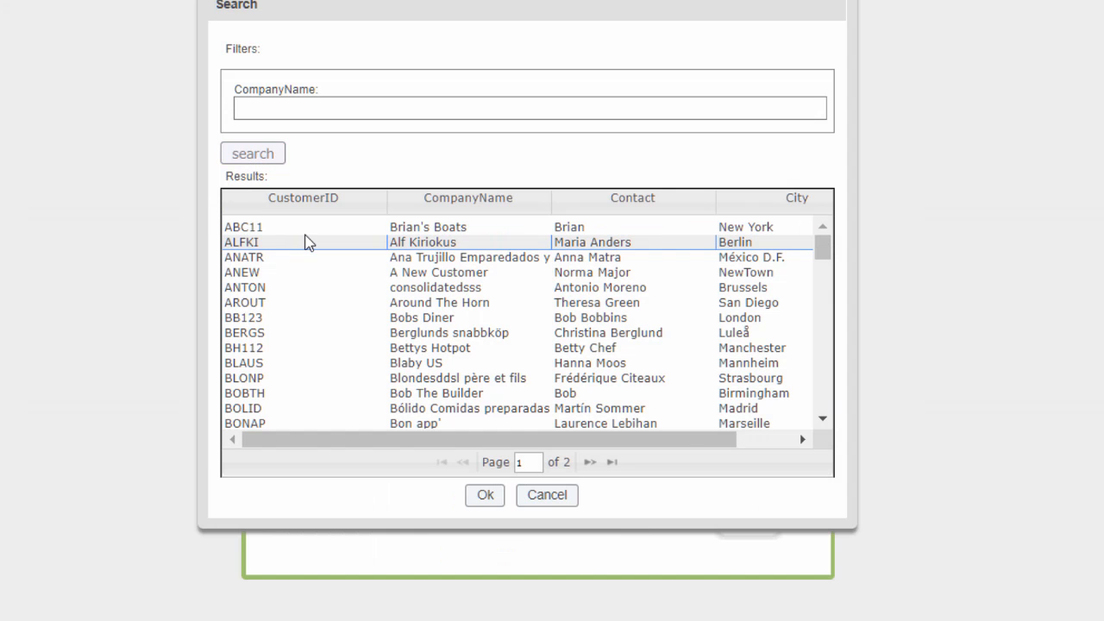
{"action": "left_click", "coordinate": [296, 227]}
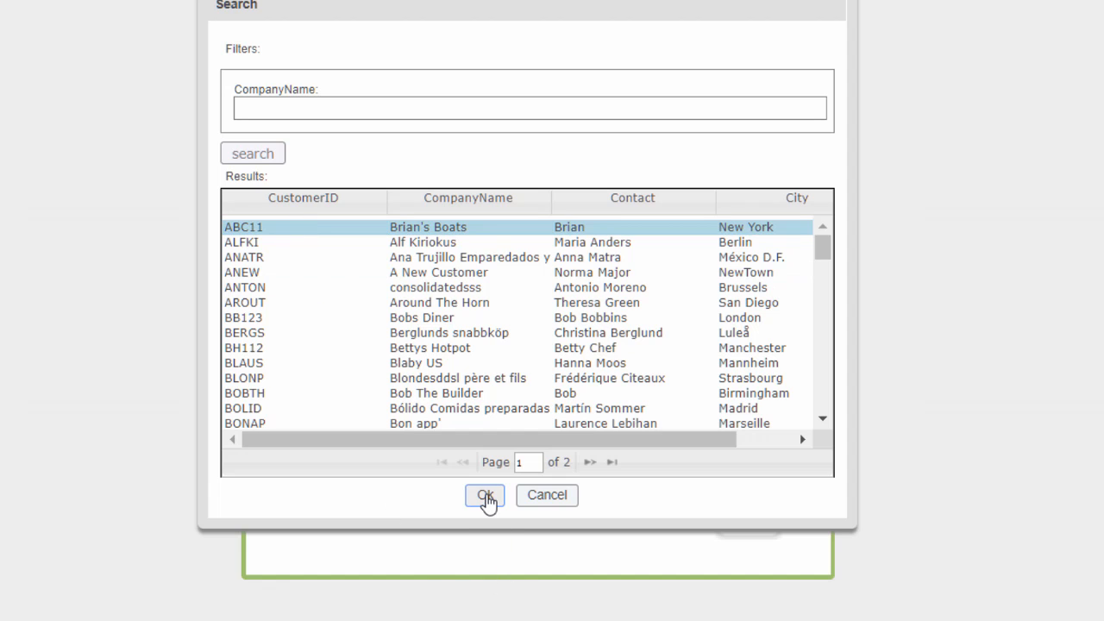
{"action": "left_click", "coordinate": [485, 495]}
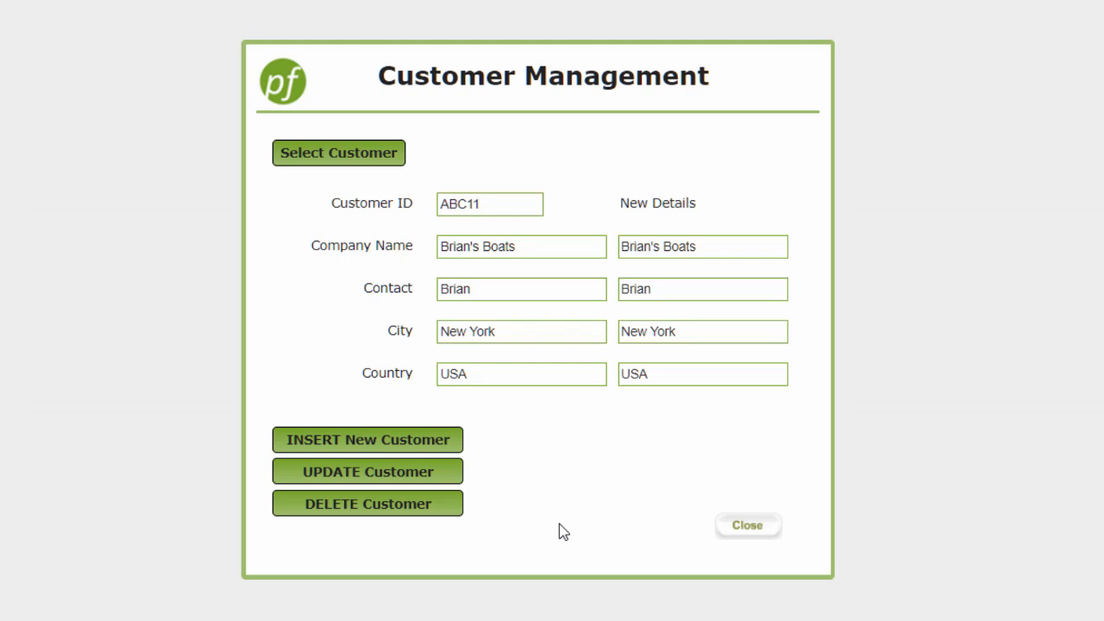
Delete the Brian's Boats customer and check the customer list for the record without selecting another one.
{"action": "left_click", "coordinate": [405, 509]}
{"action": "left_click", "coordinate": [300, 153]}
{"action": "left_click", "coordinate": [260, 155]}
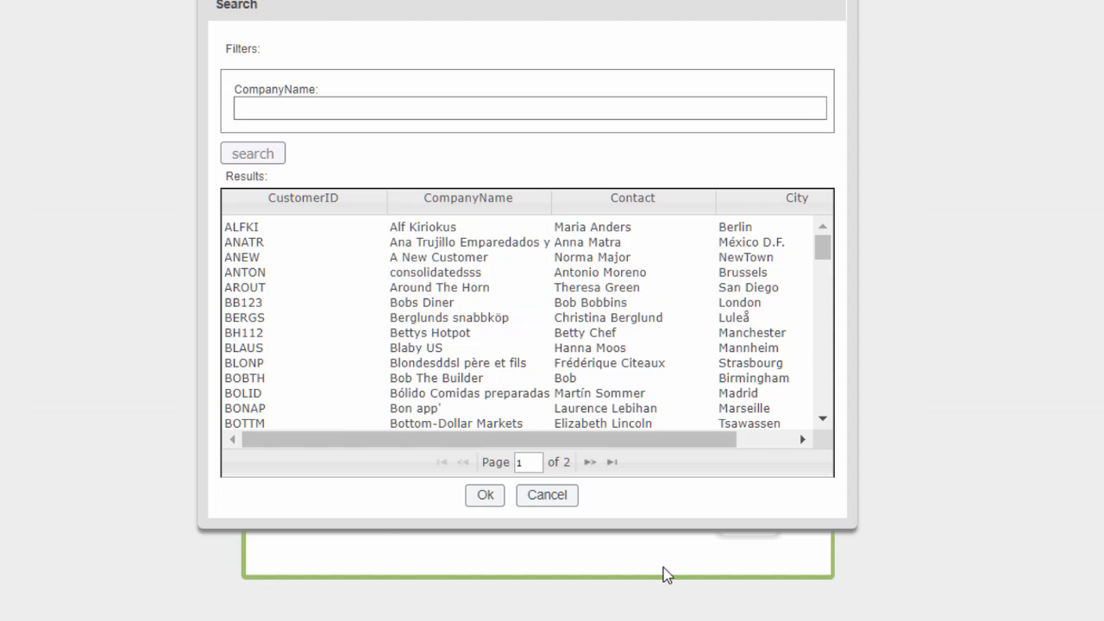
{"action": "left_click", "coordinate": [548, 497]}
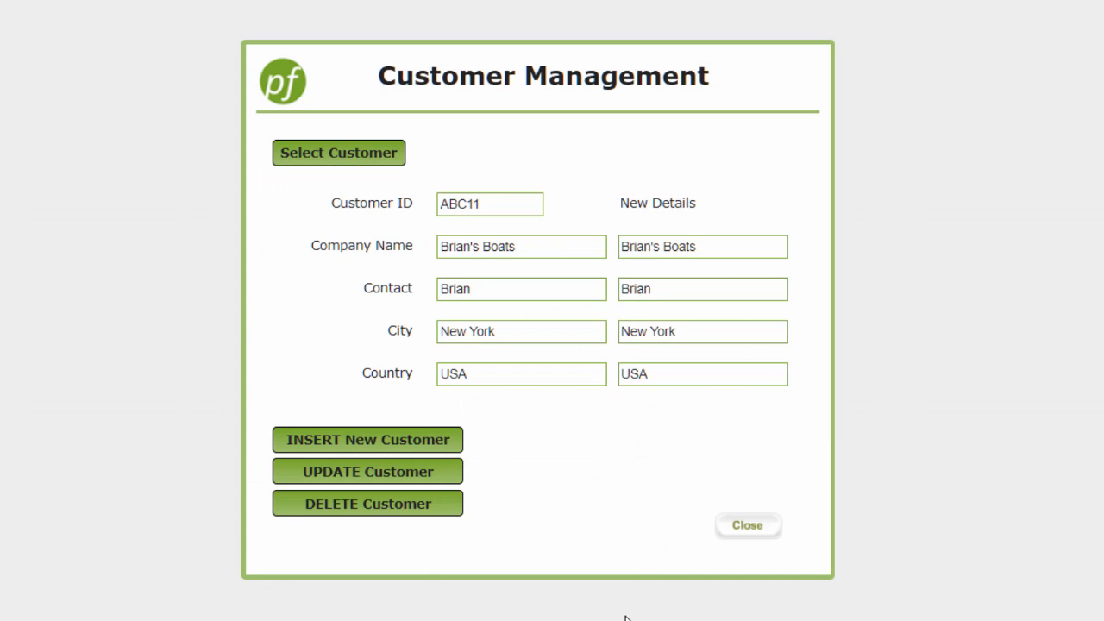